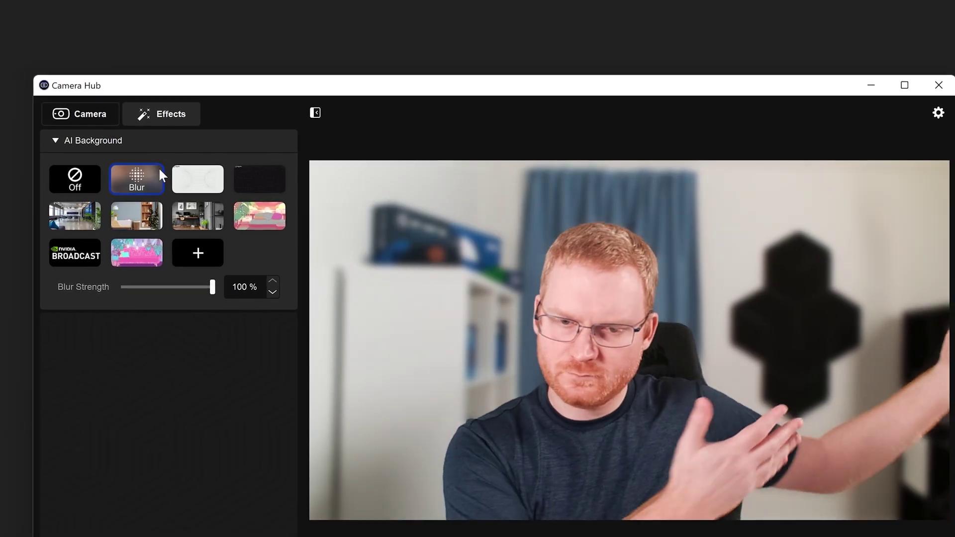
Swap the AI background to the pink illustrated scene, then to the office desk scene.
{"action": "left_click", "coordinate": [270, 219]}
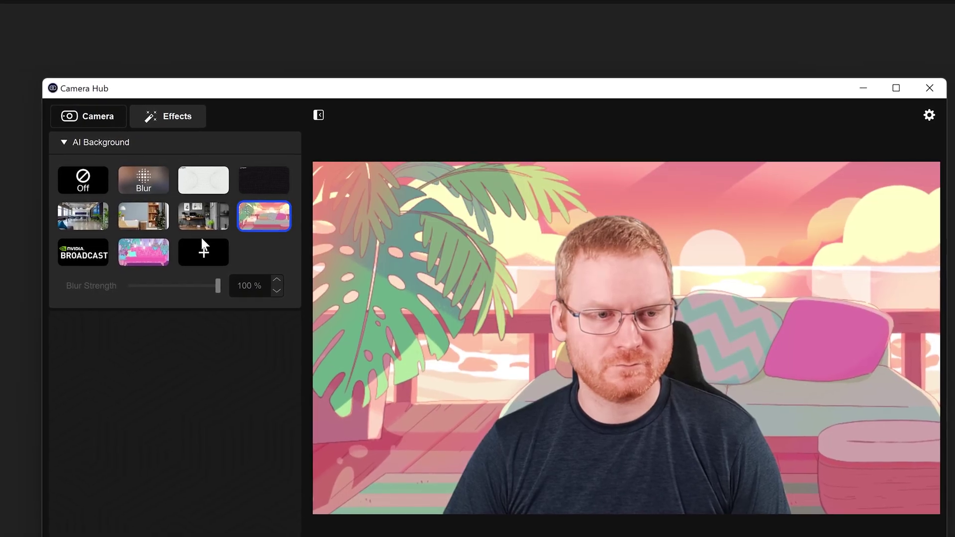
{"action": "left_click", "coordinate": [200, 223]}
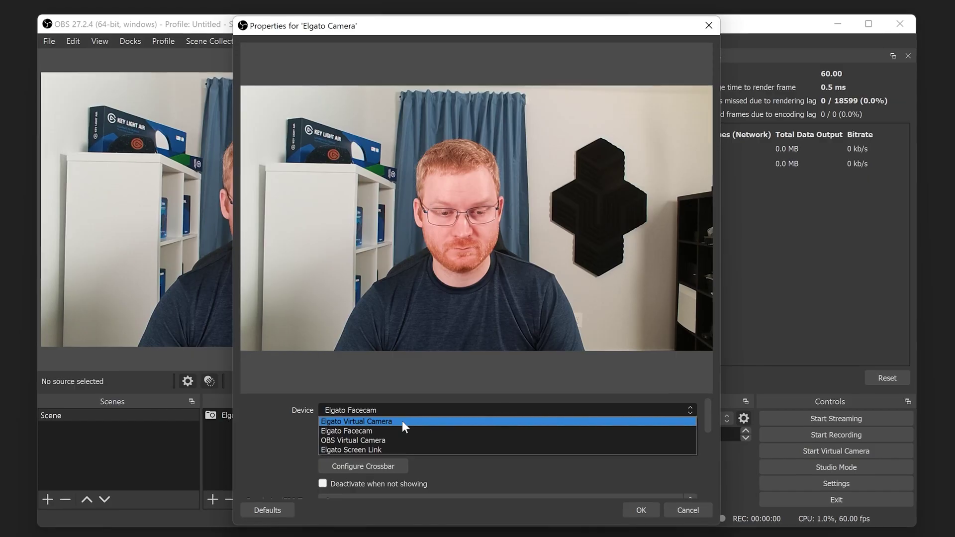
Bring up NVIDIA's Video Effects SDK 0.6.5 beta download for RTX GPUs.
{"action": "left_click", "coordinate": [402, 421]}
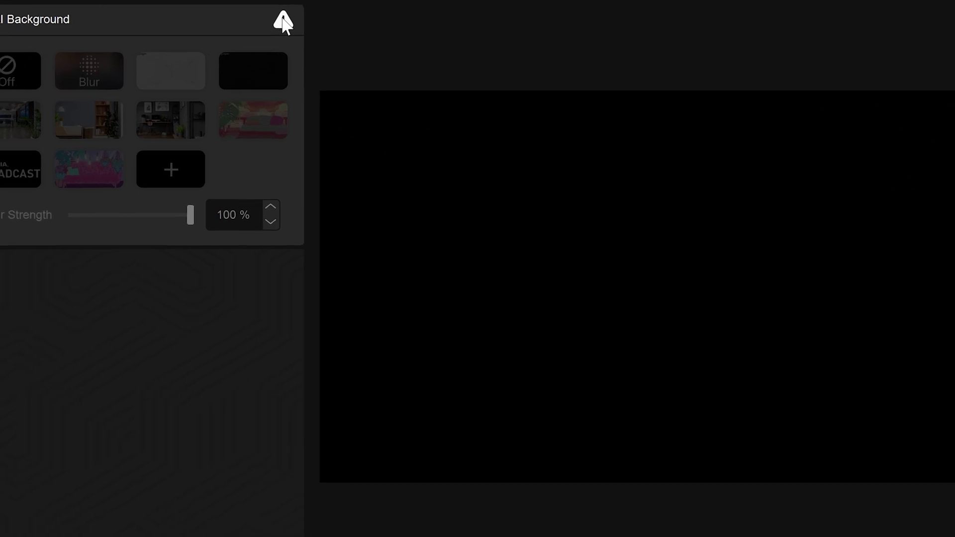
Install NVIDIA Video Effects via the AI Background warning and close the finished installer.
{"action": "left_click", "coordinate": [350, 106]}
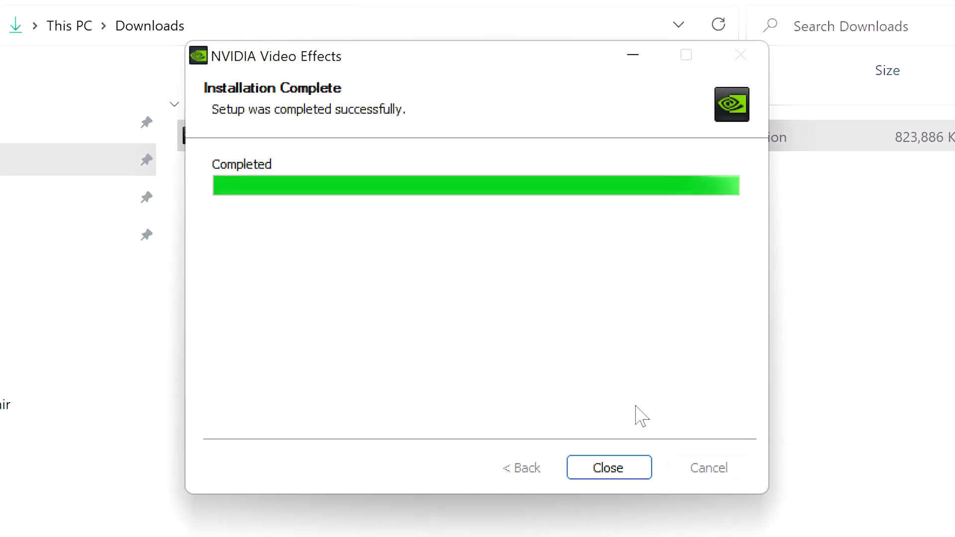
{"action": "left_click", "coordinate": [610, 468]}
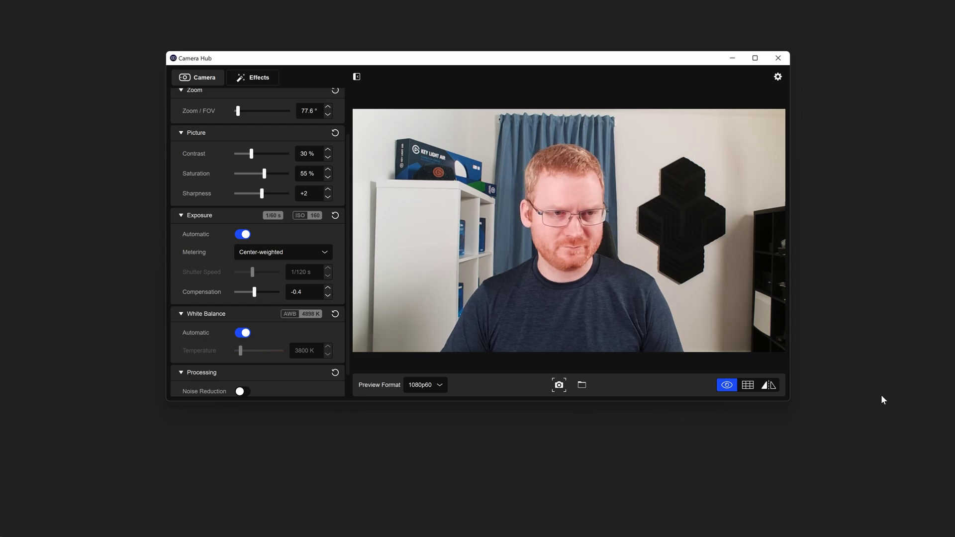
Try the gray home office and light blue office backgrounds, ending on the pink living room.
{"action": "left_click", "coordinate": [261, 79]}
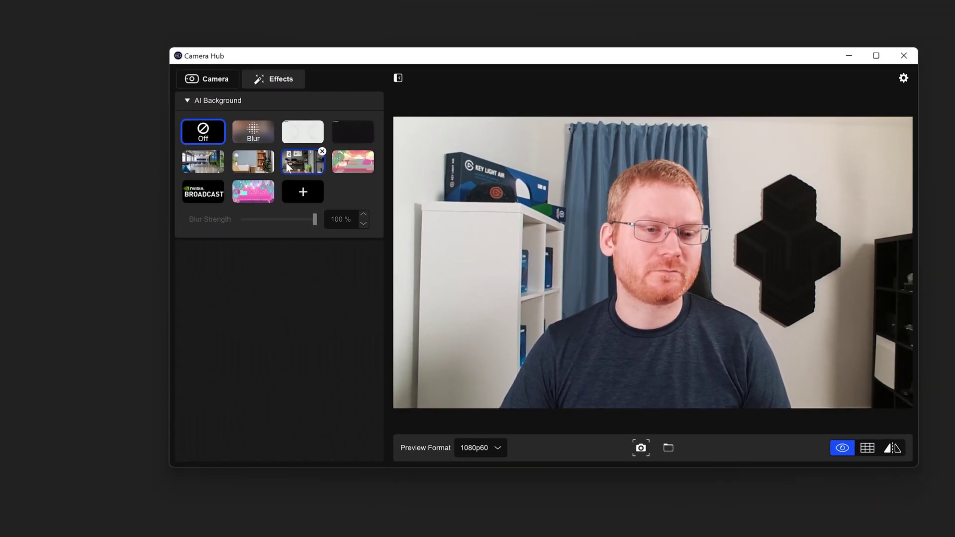
{"action": "left_click", "coordinate": [406, 242]}
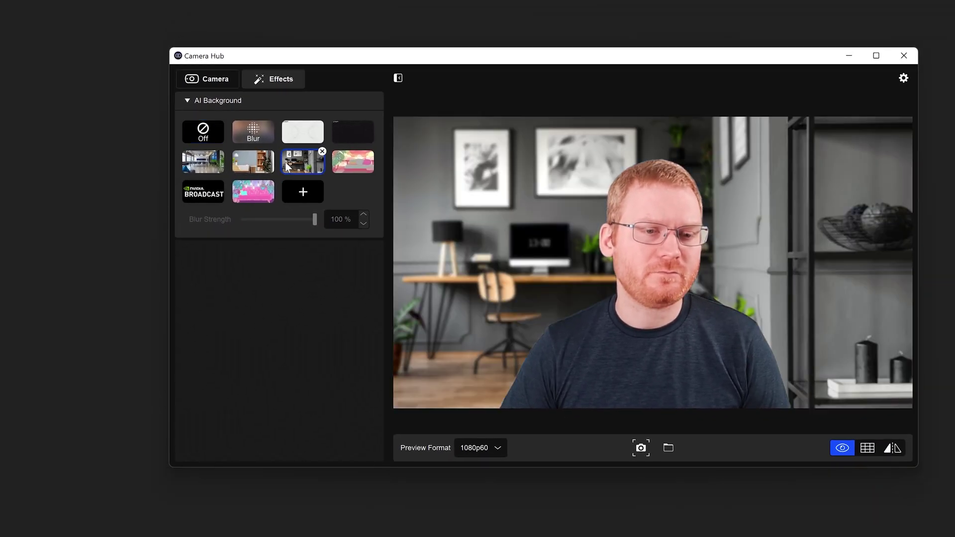
{"action": "left_click", "coordinate": [259, 168]}
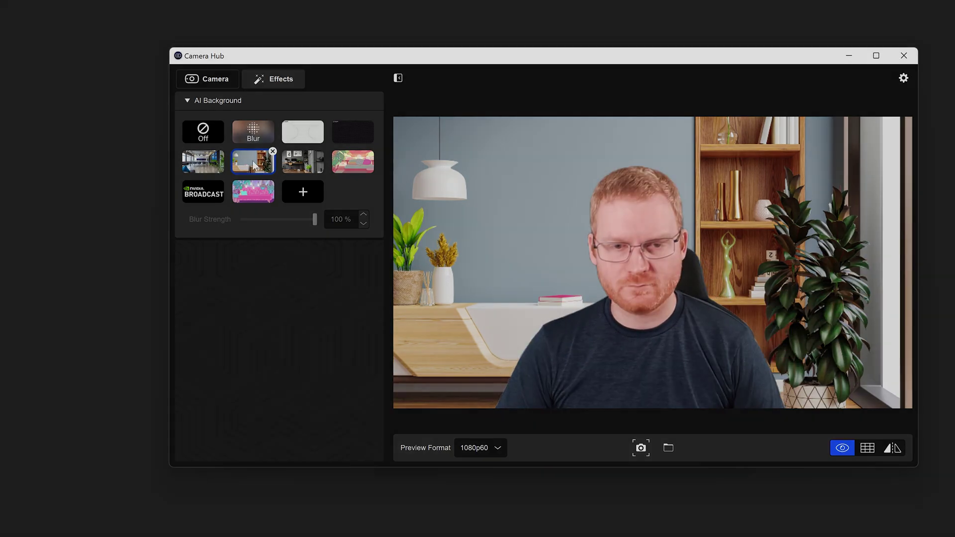
{"action": "left_click", "coordinate": [353, 162]}
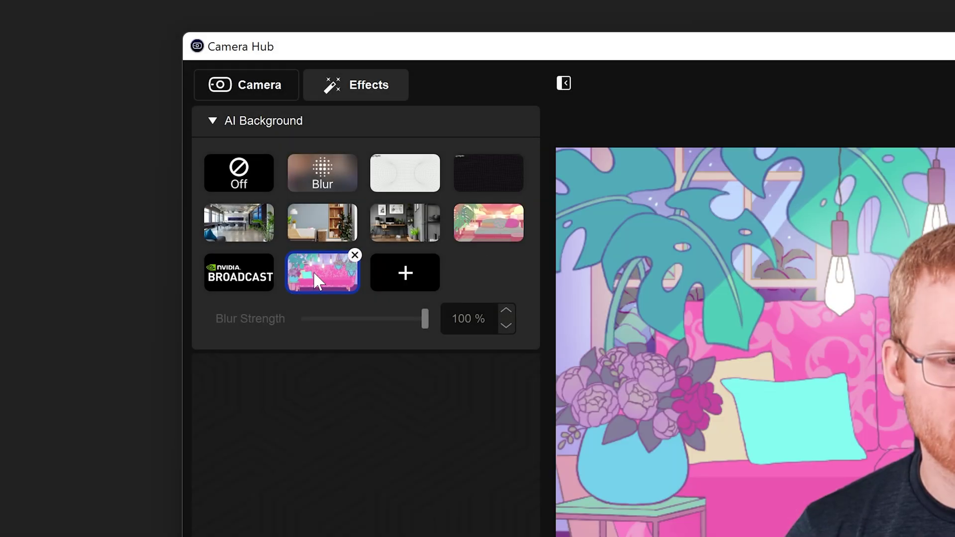
Add Room_Morning.png from the Assets folder as a custom AI background.
{"action": "left_click", "coordinate": [431, 282]}
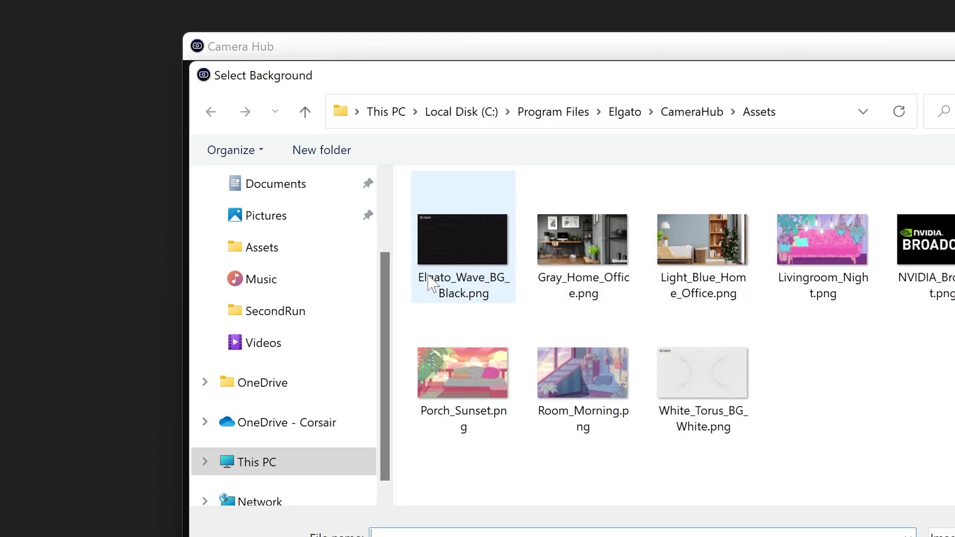
{"action": "left_click", "coordinate": [580, 378]}
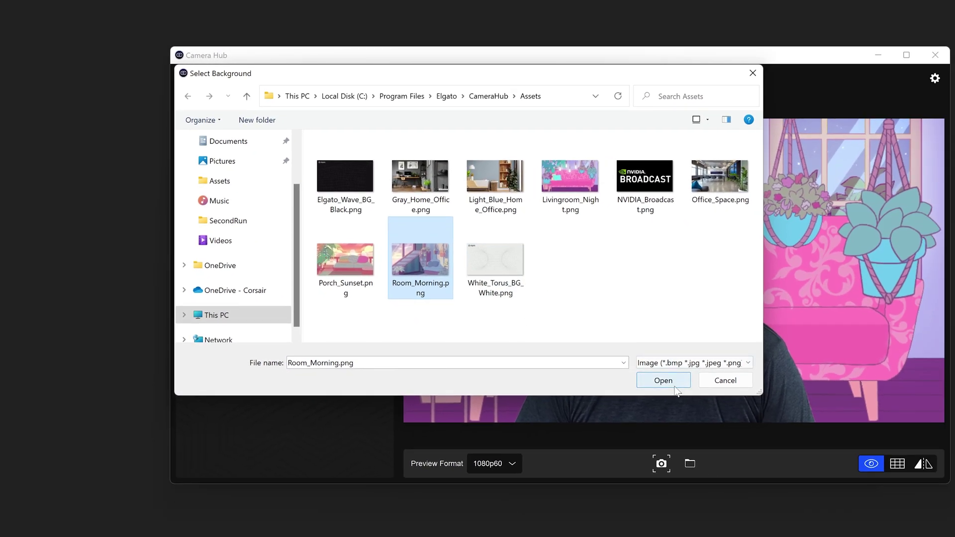
{"action": "left_click", "coordinate": [674, 386]}
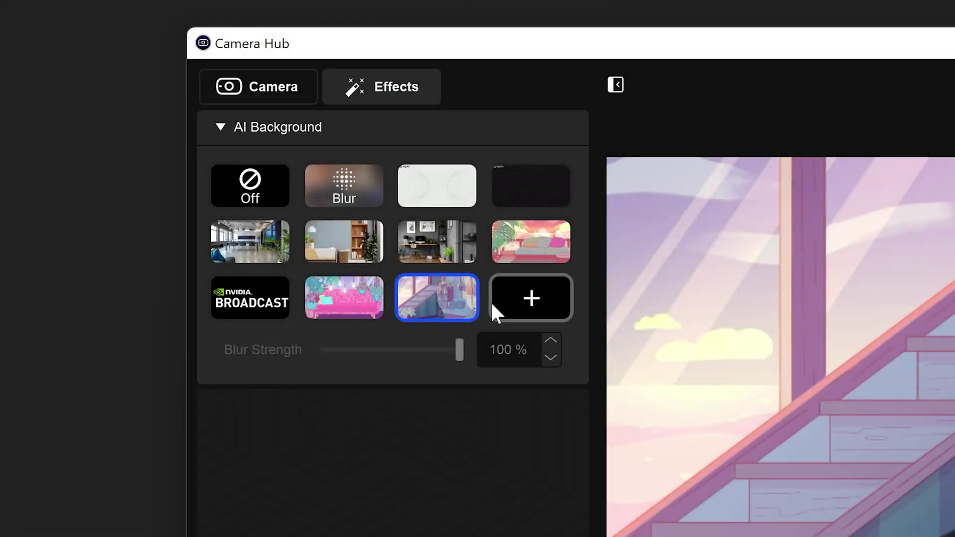
Delete the Room_Morning custom background and apply Blur at 100% instead.
{"action": "mouse_move", "coordinate": [473, 277]}
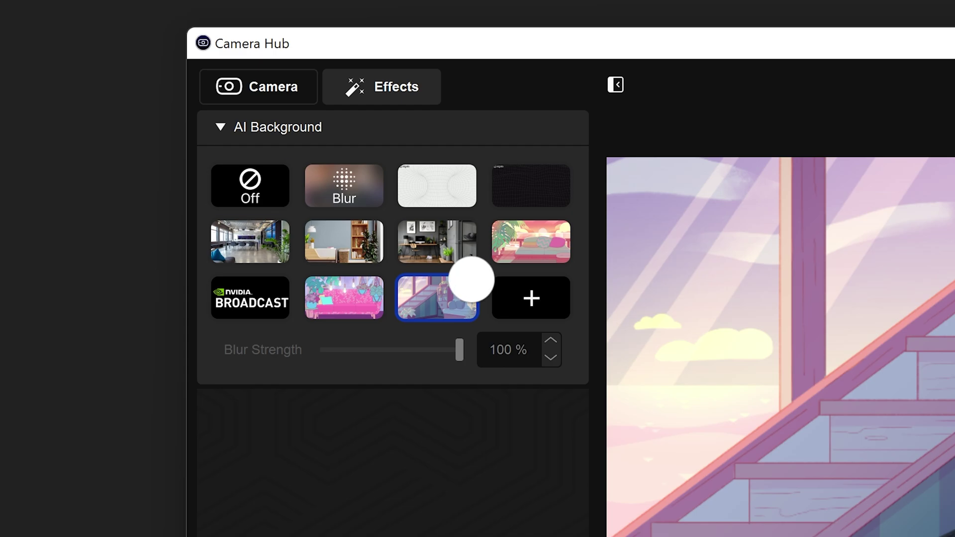
{"action": "left_click", "coordinate": [471, 278]}
{"action": "mouse_move", "coordinate": [477, 238]}
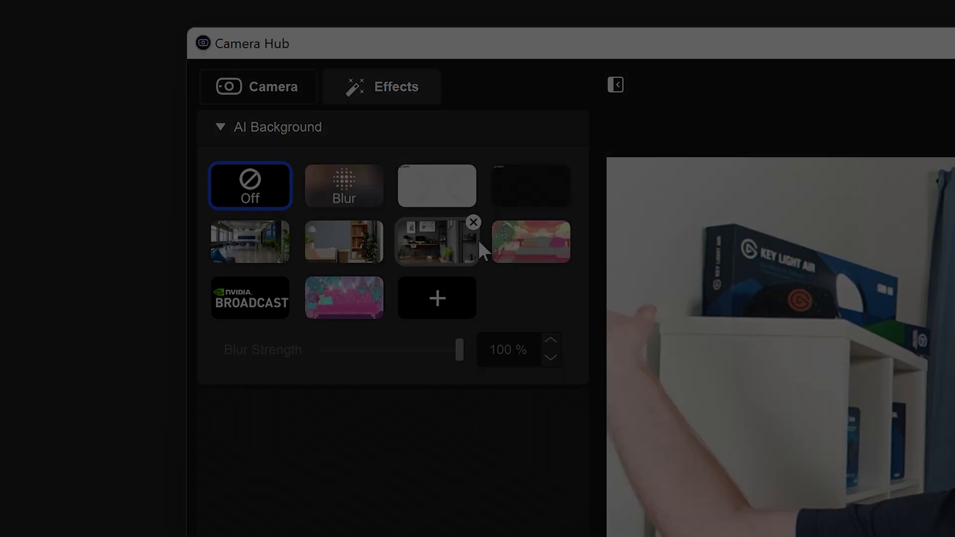
{"action": "left_click", "coordinate": [378, 180]}
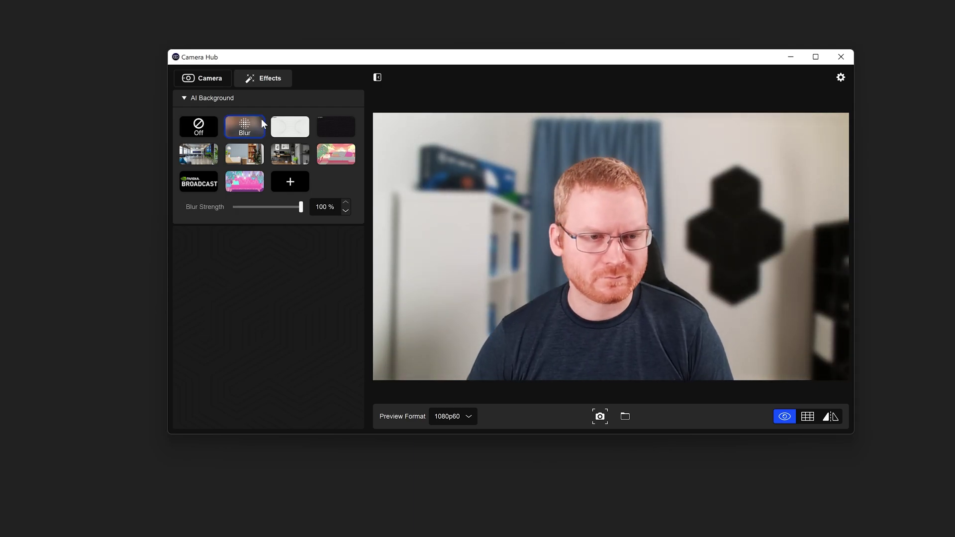
{"action": "left_click", "coordinate": [233, 207]}
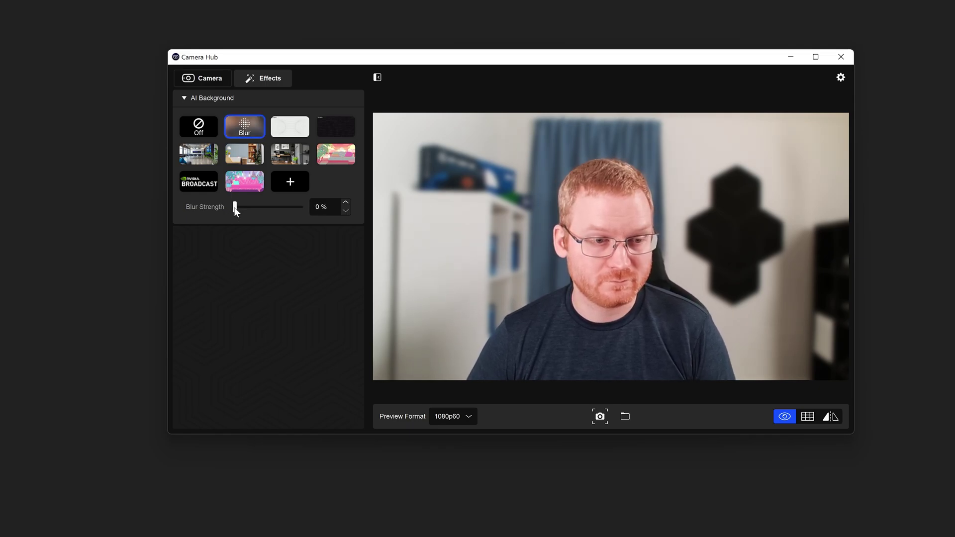
{"action": "left_click", "coordinate": [301, 207]}
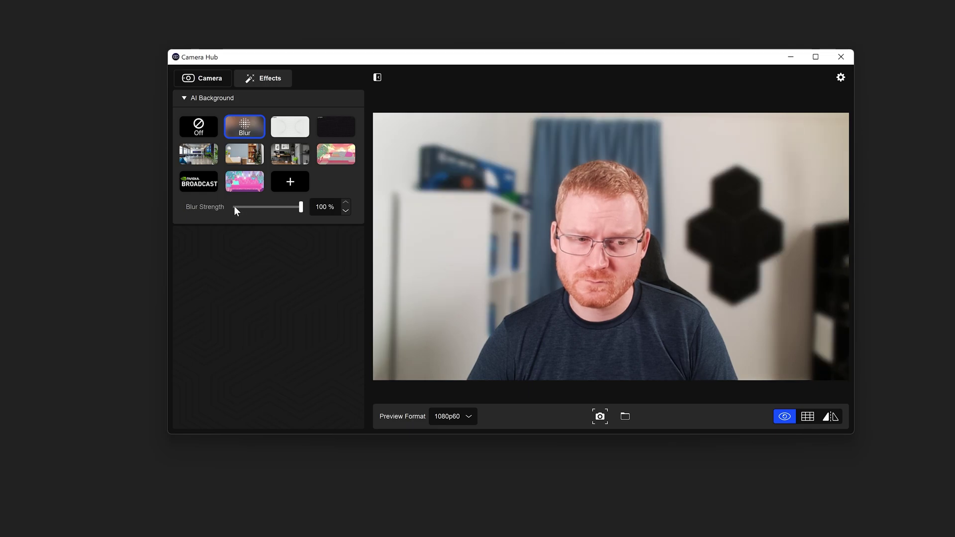
{"action": "left_click", "coordinate": [234, 207]}
{"action": "left_click", "coordinate": [300, 207]}
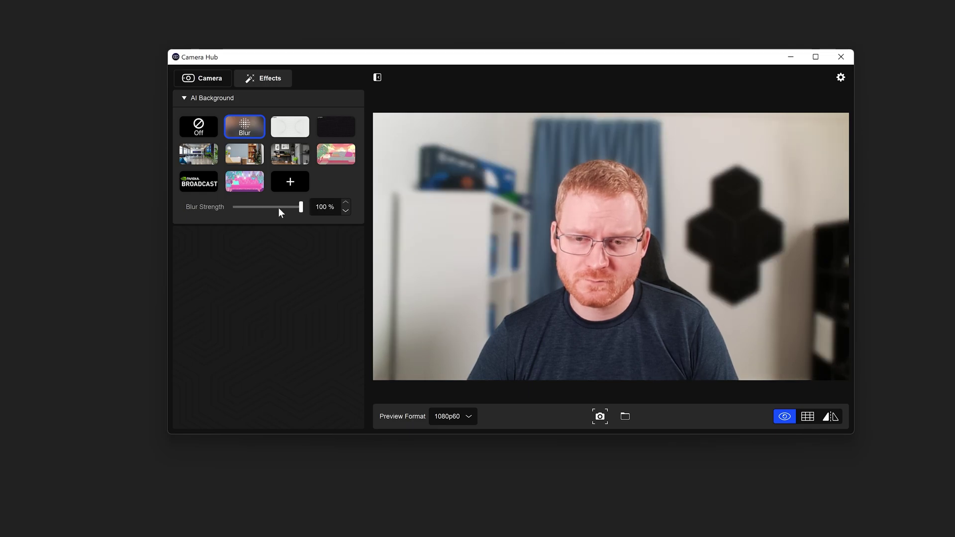
{"action": "left_click", "coordinate": [235, 207]}
{"action": "left_click", "coordinate": [299, 207]}
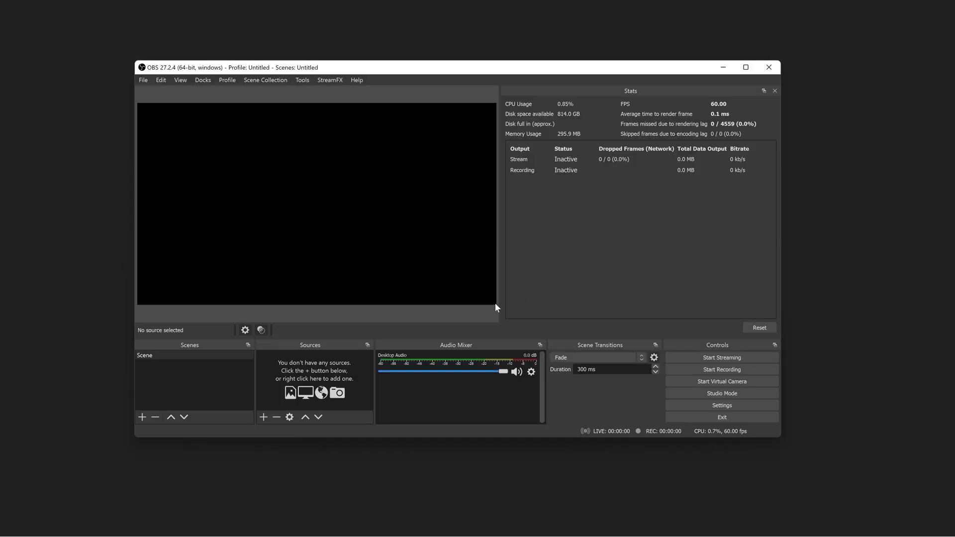
Add a Video Capture Device source named 'Elgato Camera' using the Elgato Virtual Camera device.
{"action": "left_click", "coordinate": [265, 418]}
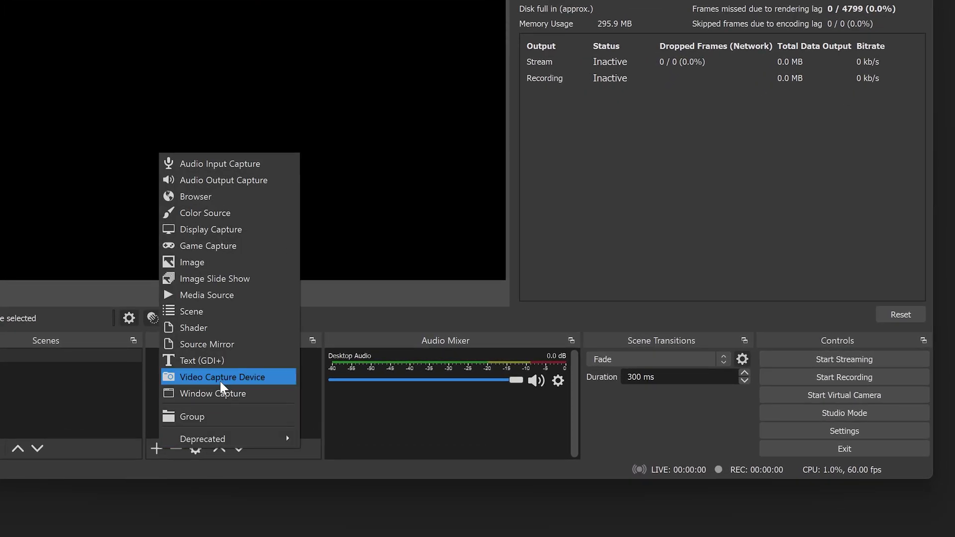
{"action": "left_click", "coordinate": [225, 379]}
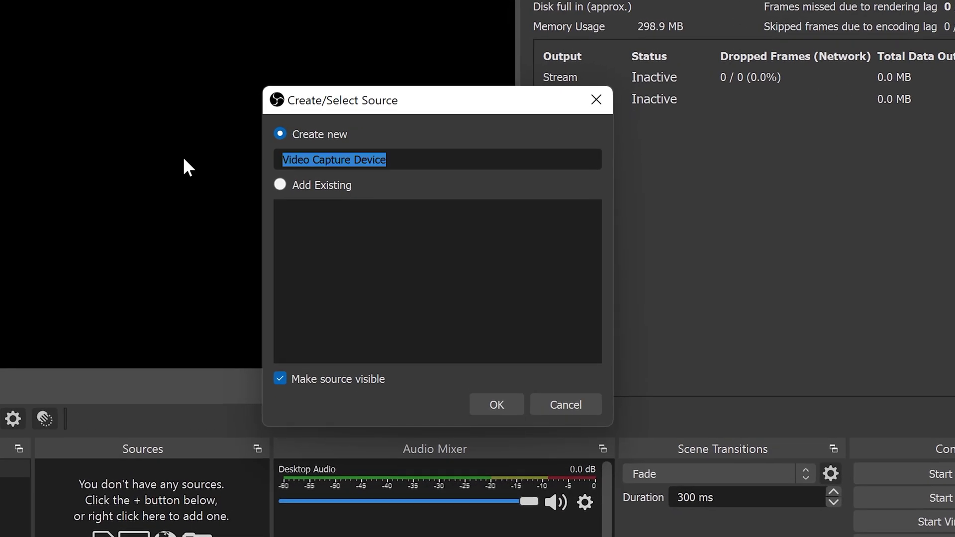
{"action": "type", "text": "Elgato Ca"}
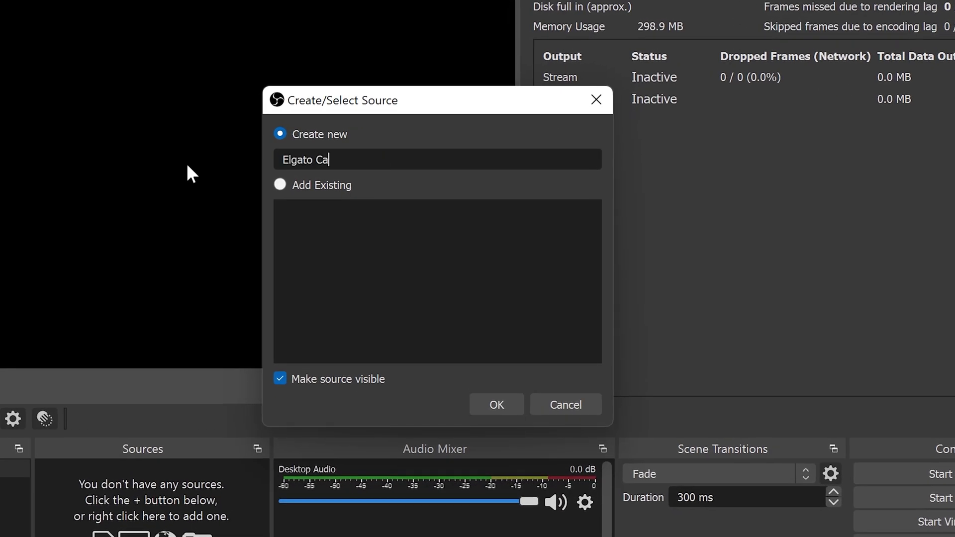
{"action": "type", "text": "mera"}
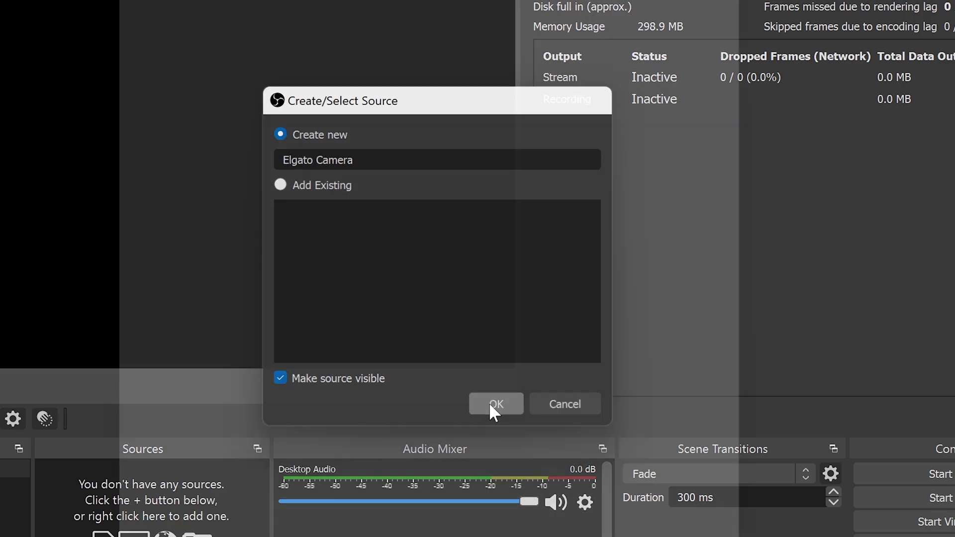
{"action": "left_click", "coordinate": [488, 402]}
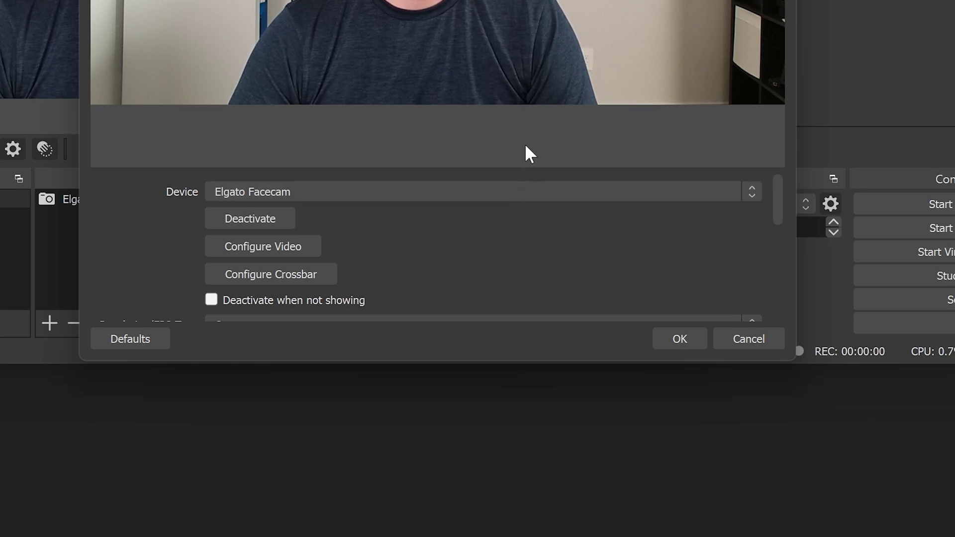
{"action": "left_click", "coordinate": [343, 191]}
{"action": "left_click", "coordinate": [329, 209]}
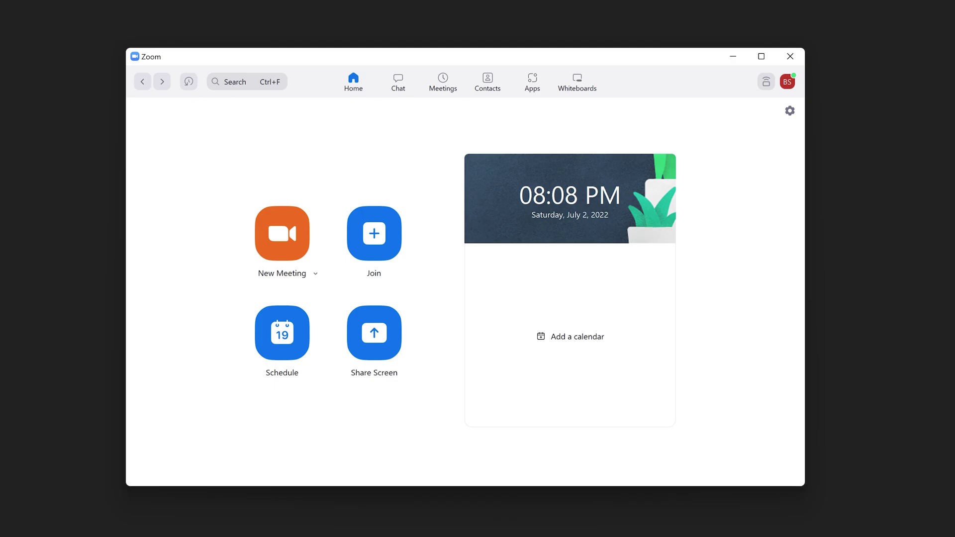
Select Elgato Virtual Camera as the camera in Zoom's Video settings.
{"action": "left_click", "coordinate": [790, 111]}
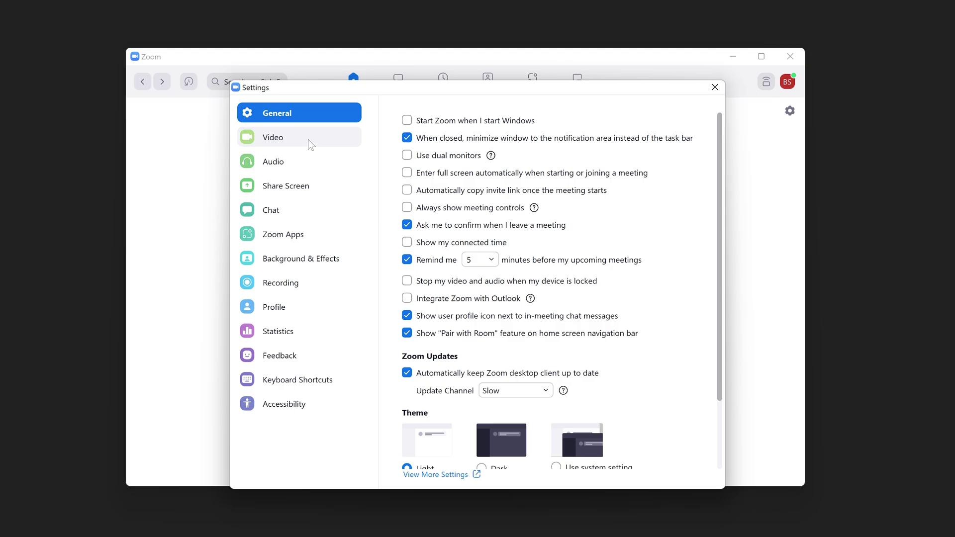
{"action": "left_click", "coordinate": [309, 140]}
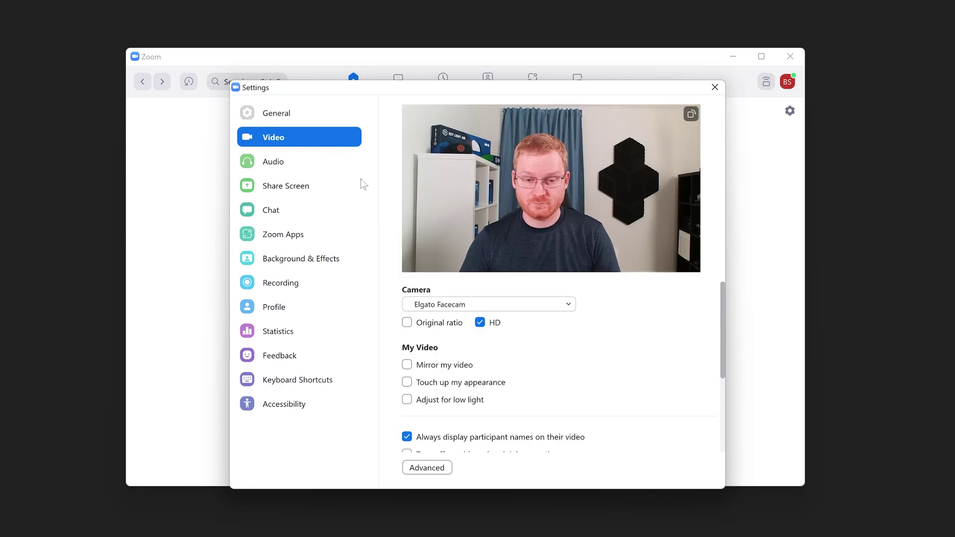
{"action": "left_click", "coordinate": [462, 304]}
{"action": "left_click", "coordinate": [491, 340]}
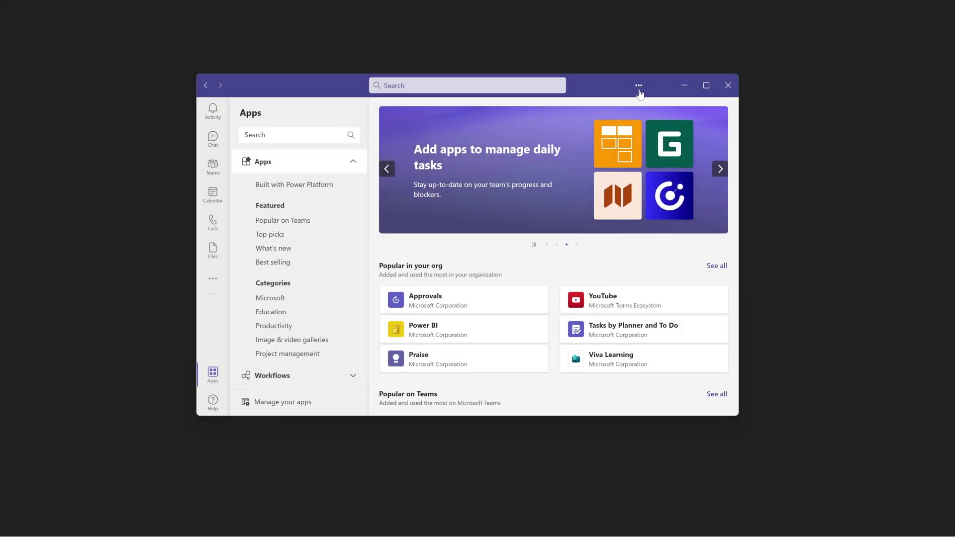
Set the Teams camera to Elgato Virtual Camera under Settings > Devices.
{"action": "left_click", "coordinate": [639, 90]}
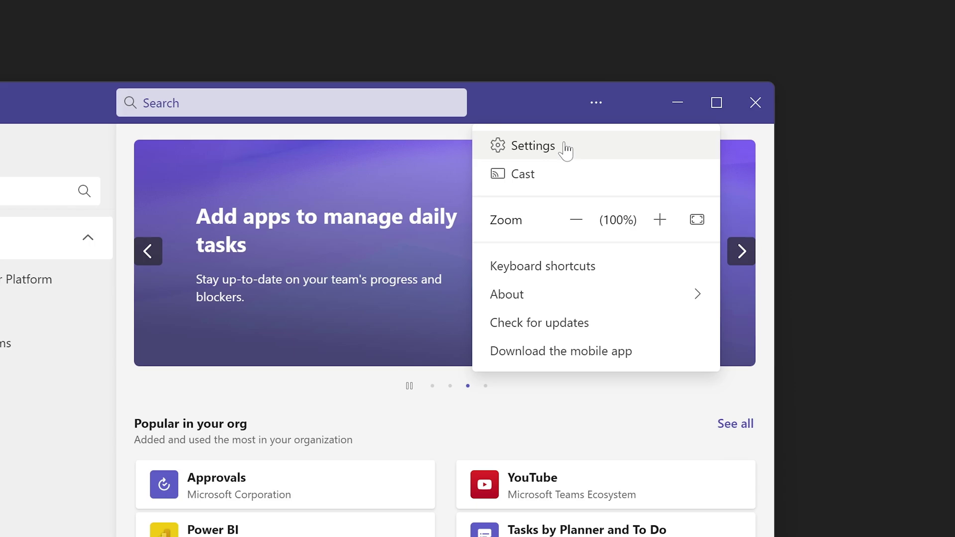
{"action": "left_click", "coordinate": [565, 147]}
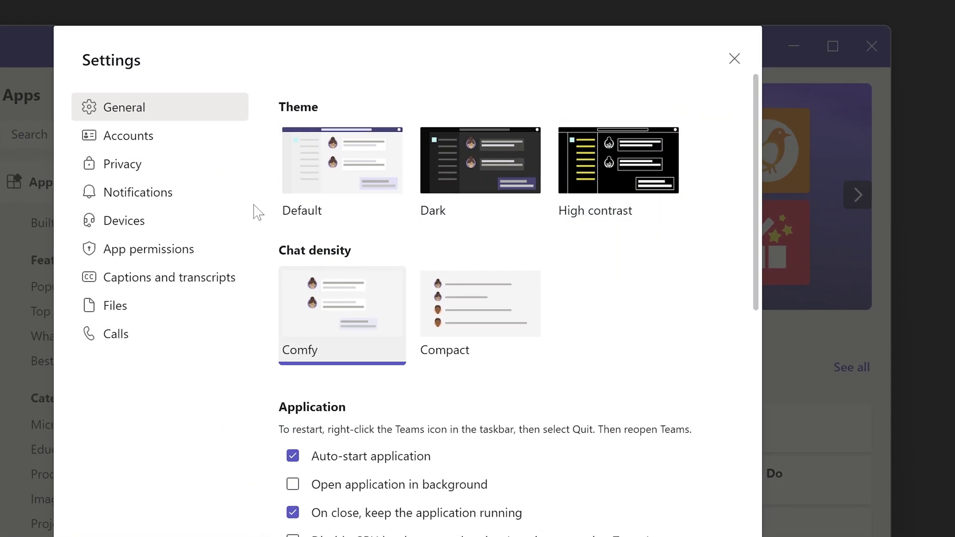
{"action": "left_click", "coordinate": [147, 222]}
{"action": "scroll", "coordinate": [649, 251], "scroll_direction": "down", "scroll_amount": 10}
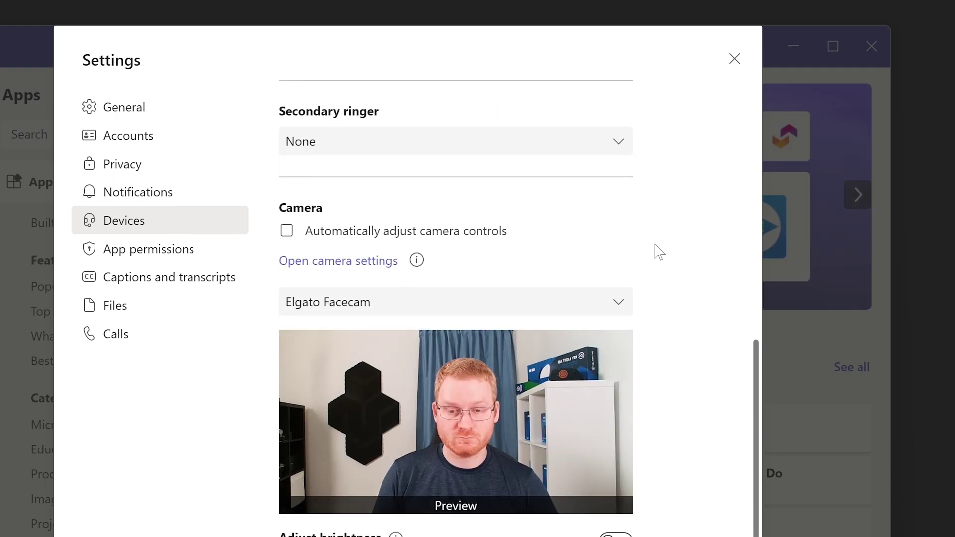
{"action": "left_click", "coordinate": [618, 301]}
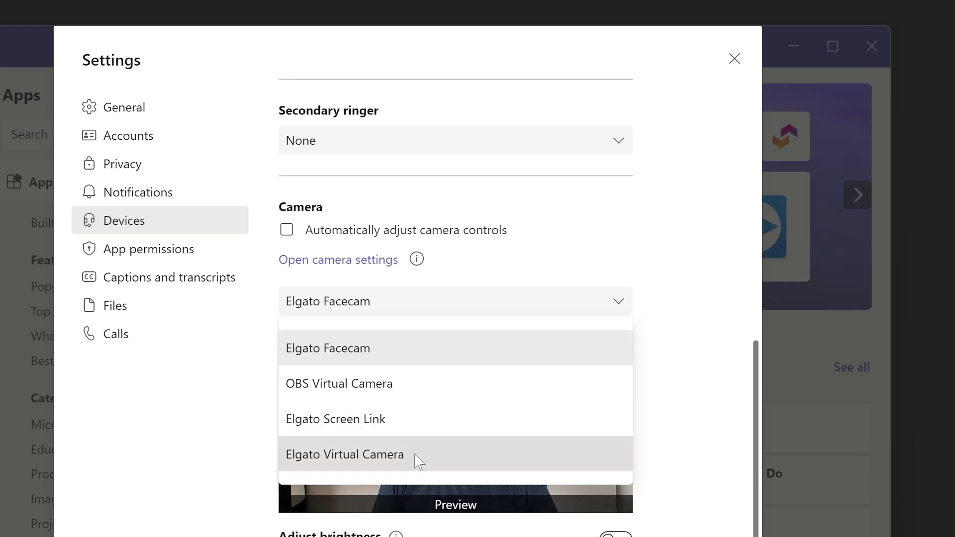
{"action": "left_click", "coordinate": [425, 453]}
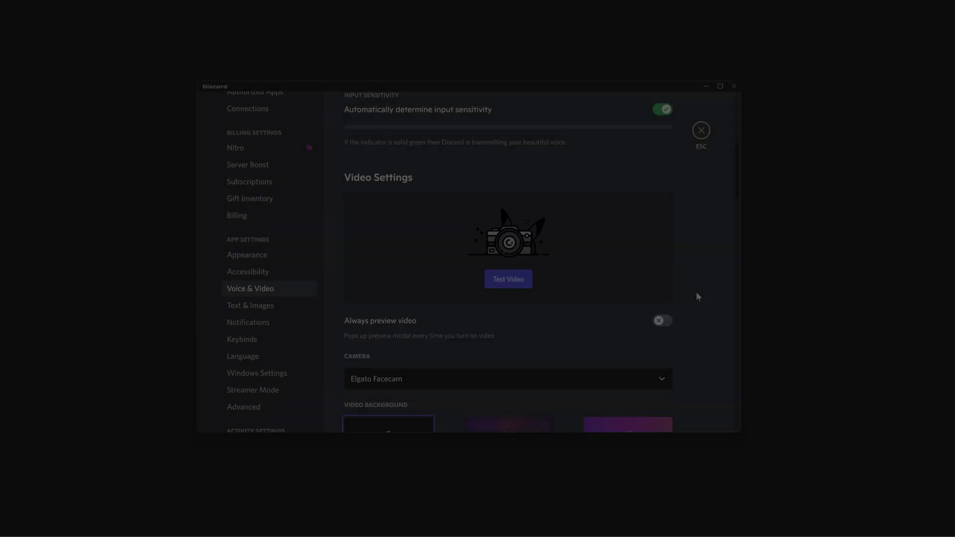
Pick Elgato Virtual Camera in Discord's Voice & Video settings and run Test Video.
{"action": "scroll", "coordinate": [696, 291], "scroll_direction": "down", "scroll_amount": 2}
{"action": "left_click", "coordinate": [519, 325]}
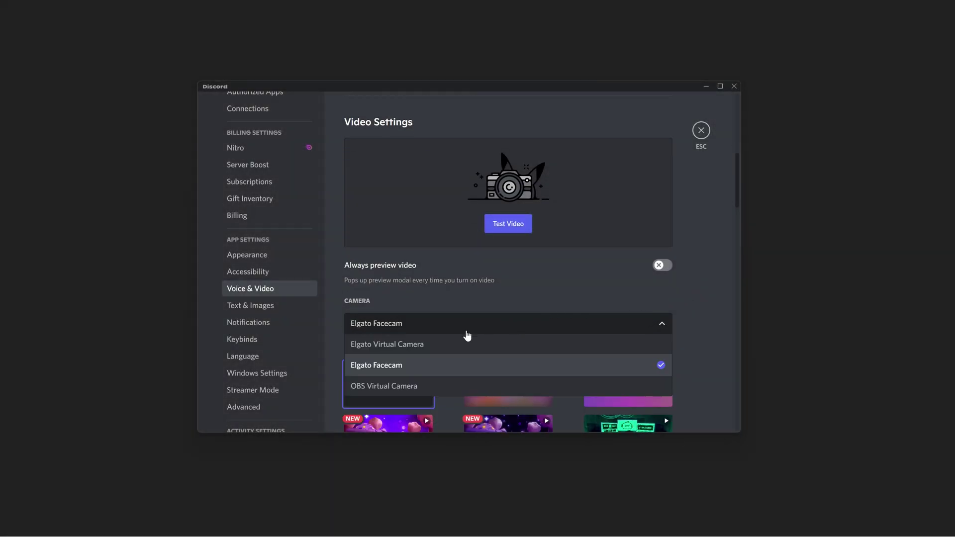
{"action": "left_click", "coordinate": [451, 343]}
{"action": "scroll", "coordinate": [542, 279], "scroll_direction": "up", "scroll_amount": 1}
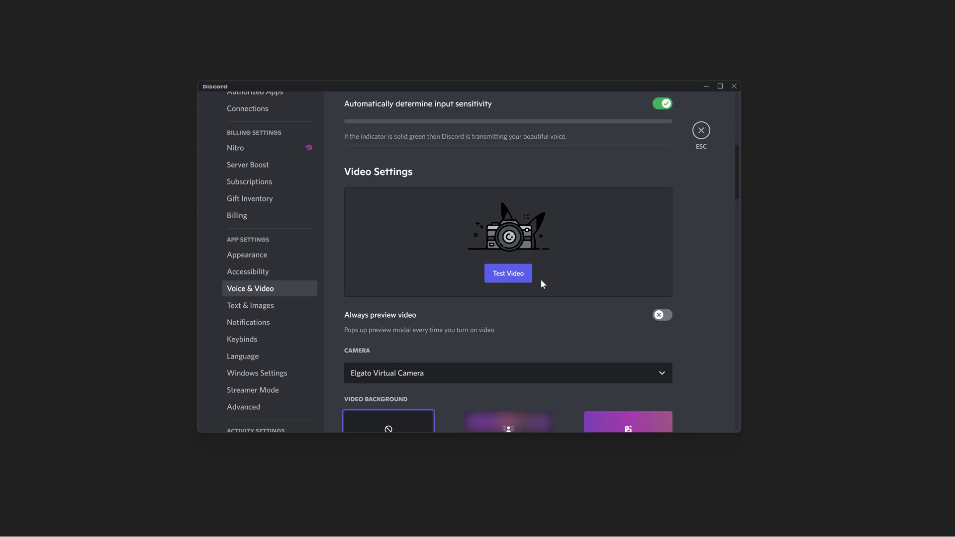
{"action": "left_click", "coordinate": [508, 275]}
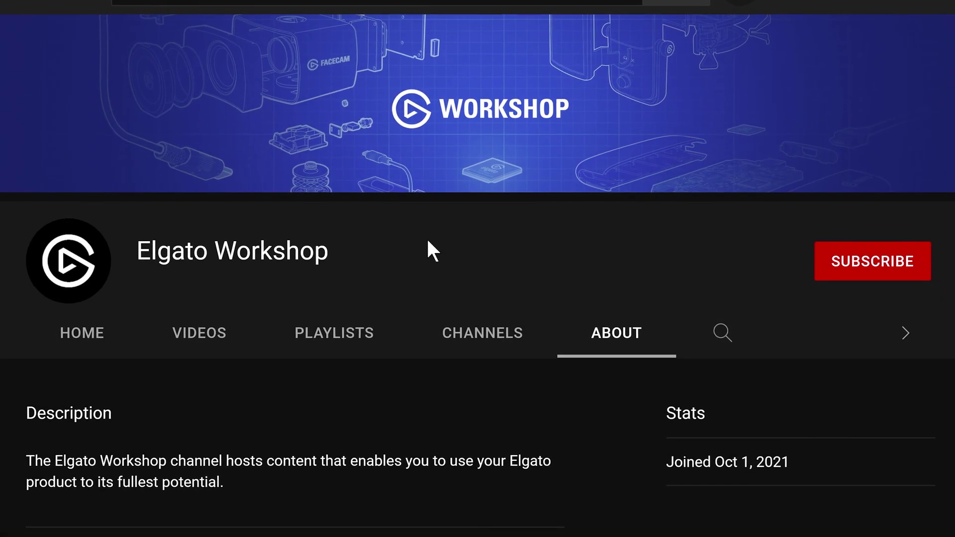
Subscribe to the Elgato Workshop channel on its YouTube page.
{"action": "left_click", "coordinate": [846, 270]}
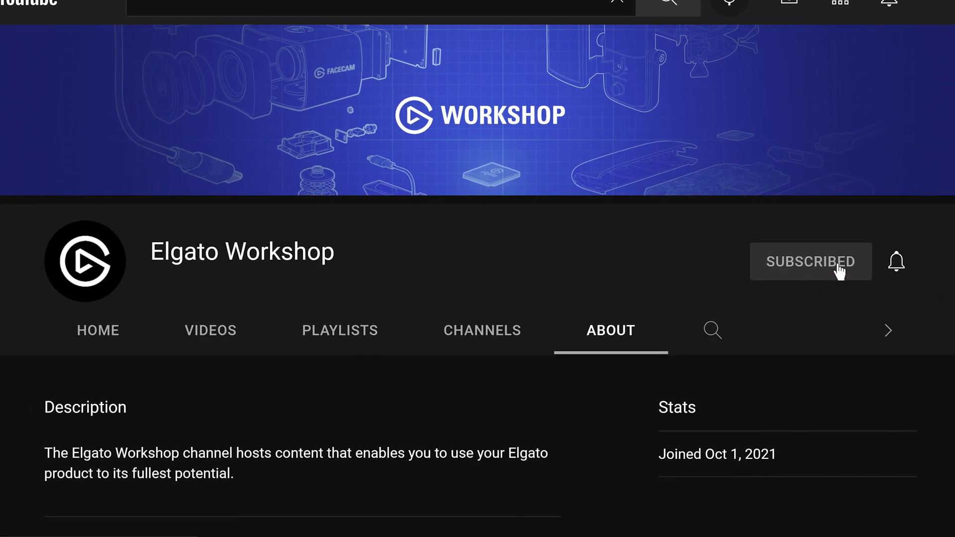